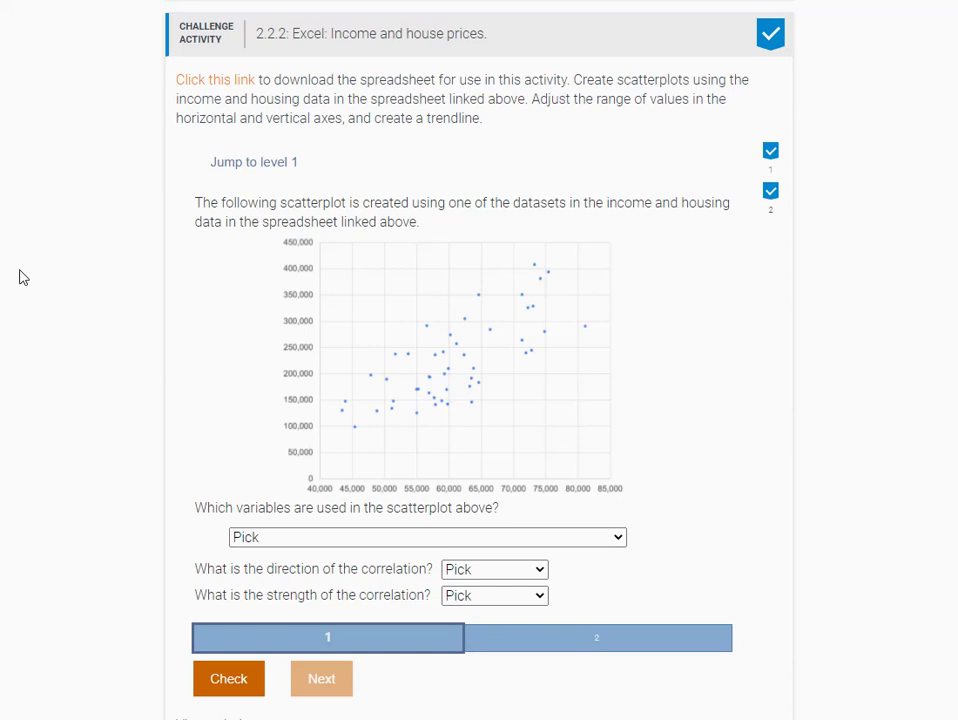
# - In Excel, look through the Home value vs income, Equity vs FICO and Debt to income ratio sheets
pyautogui.moveTo(290, 718)
pyautogui.click(359, 690)
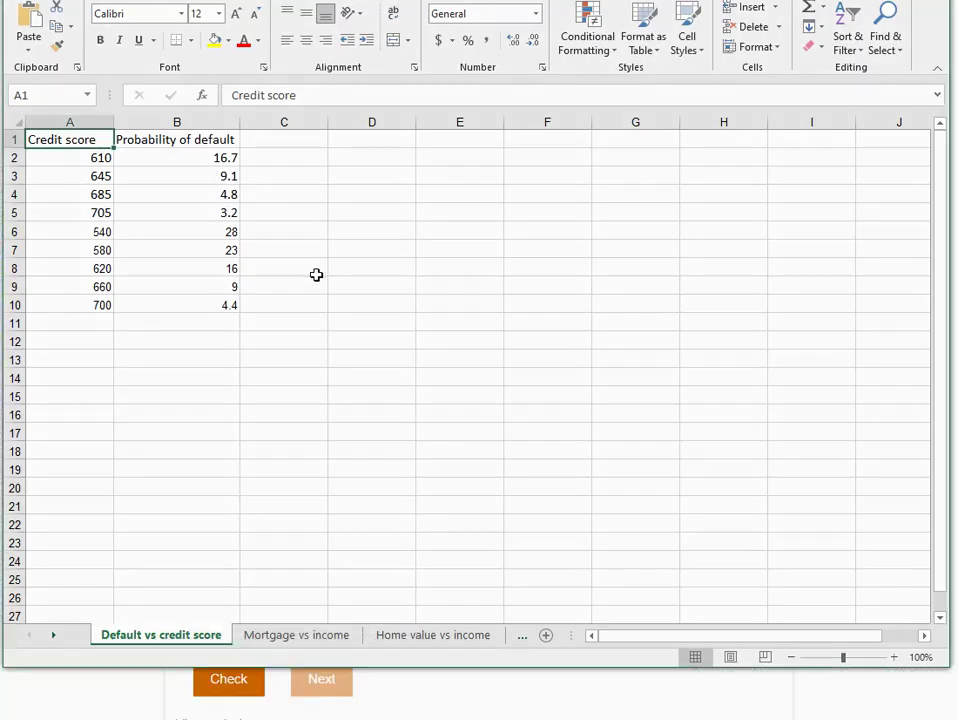
pyautogui.click(430, 636)
pyautogui.click(52, 636)
pyautogui.click(53, 636)
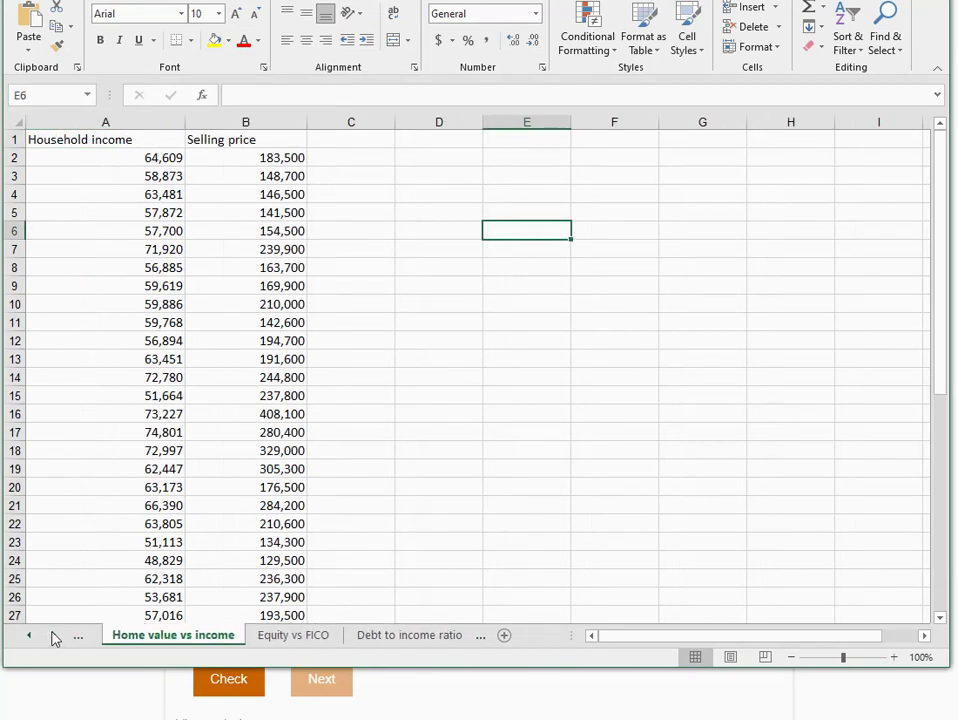
pyautogui.click(290, 637)
pyautogui.click(370, 637)
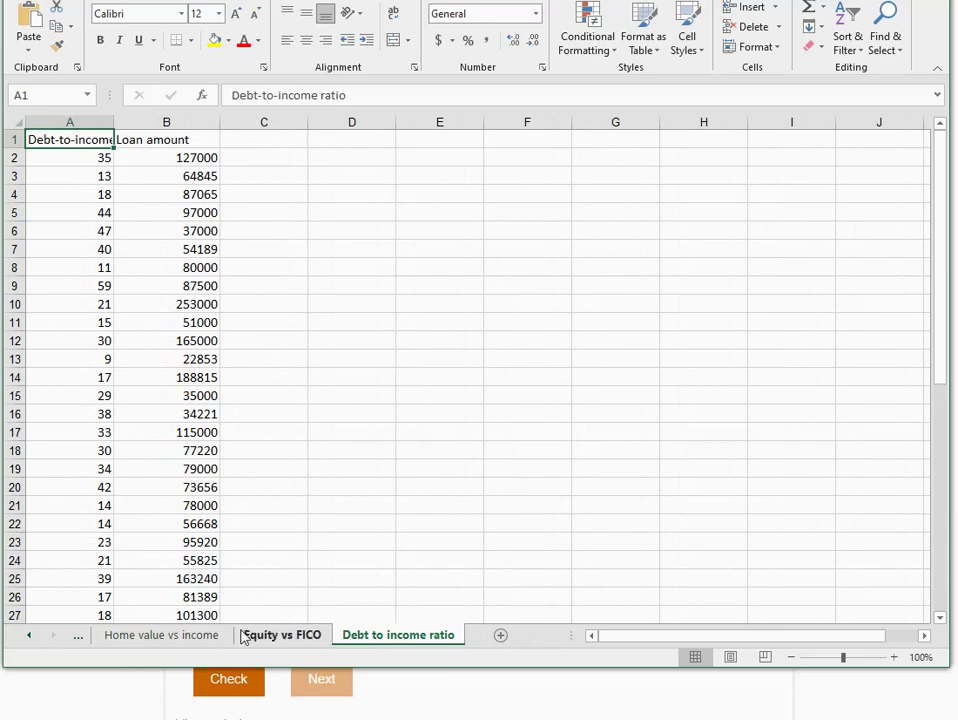
pyautogui.click(272, 637)
pyautogui.click(150, 637)
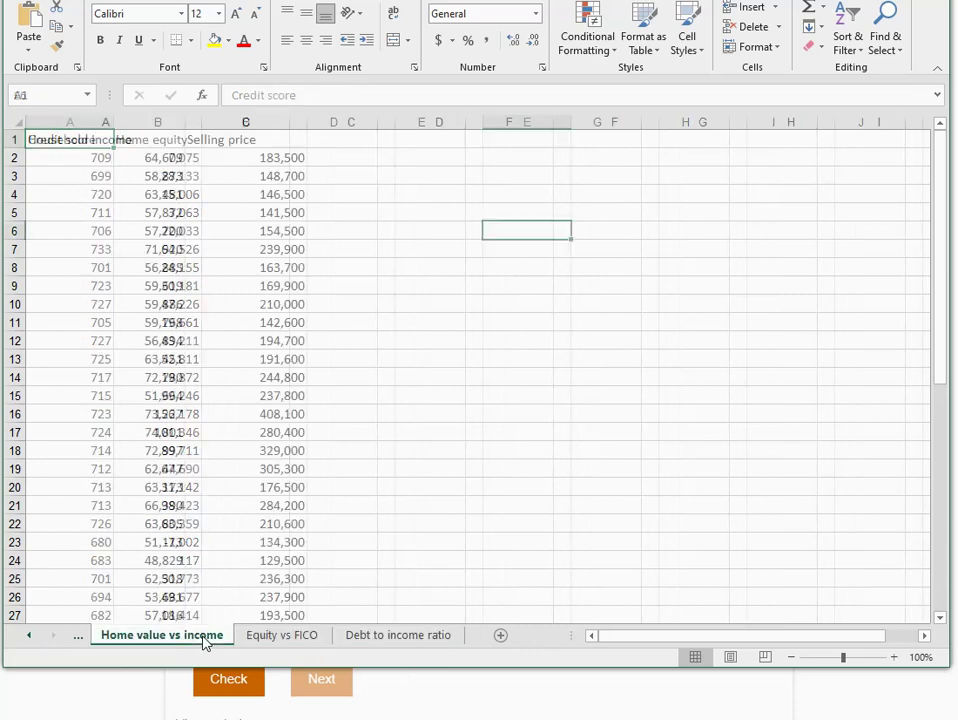
# - Back in zyBooks, list the variable-pair choices for the scatterplot question
pyautogui.click(33, 637)
pyautogui.click(33, 637)
pyautogui.click(181, 688)
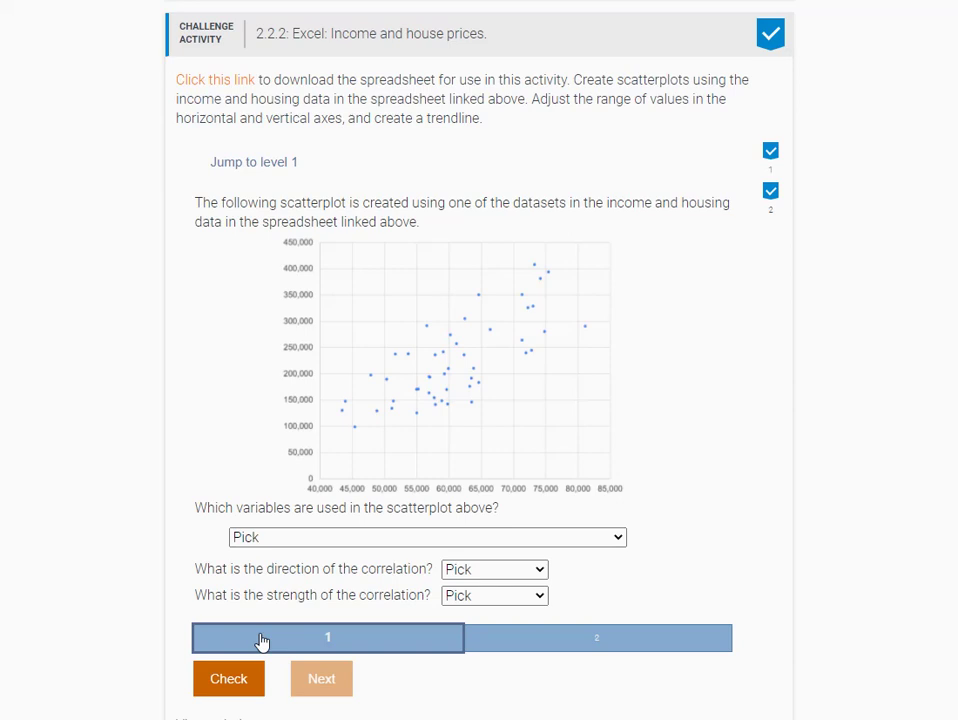
pyautogui.click(310, 544)
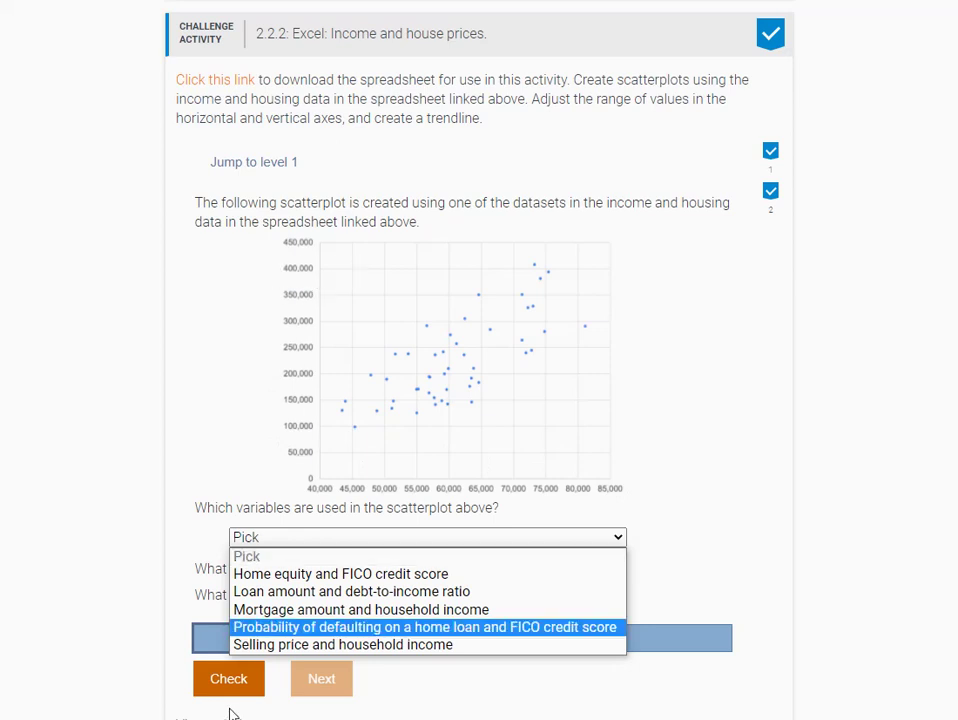
# - Return to Excel and look over the Default vs credit score and Mortgage vs income sheets
pyautogui.click(290, 715)
pyautogui.click(328, 660)
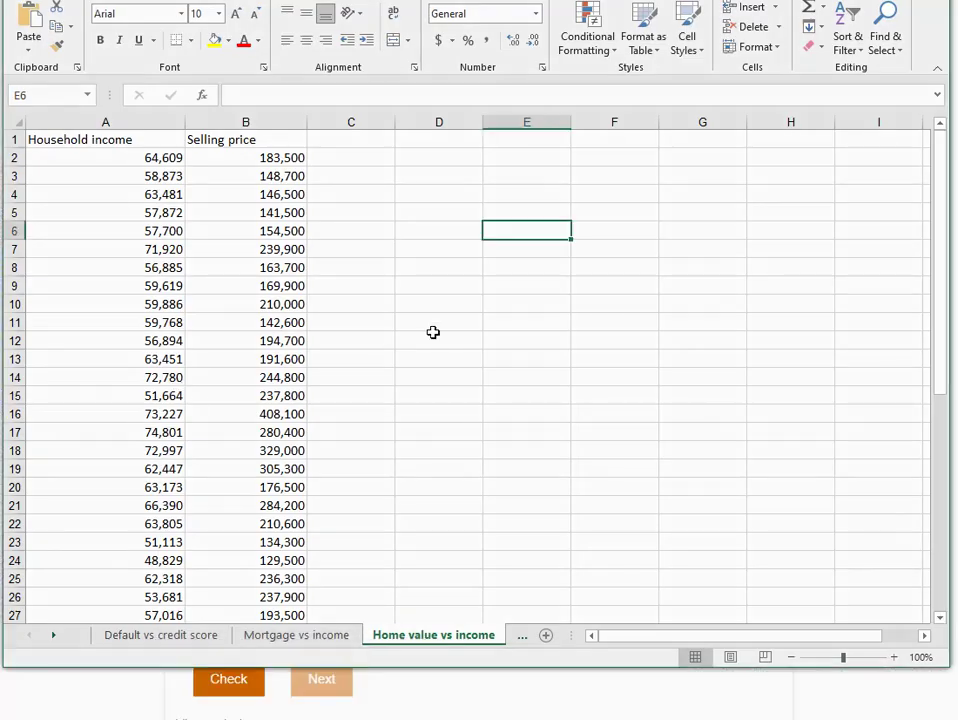
pyautogui.click(148, 635)
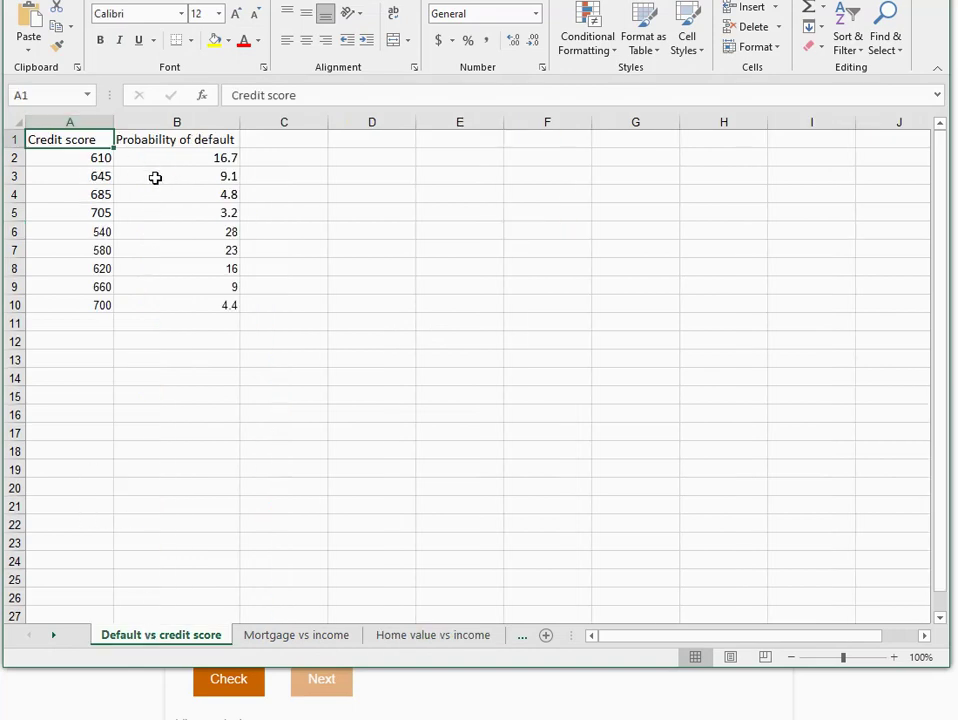
pyautogui.click(290, 633)
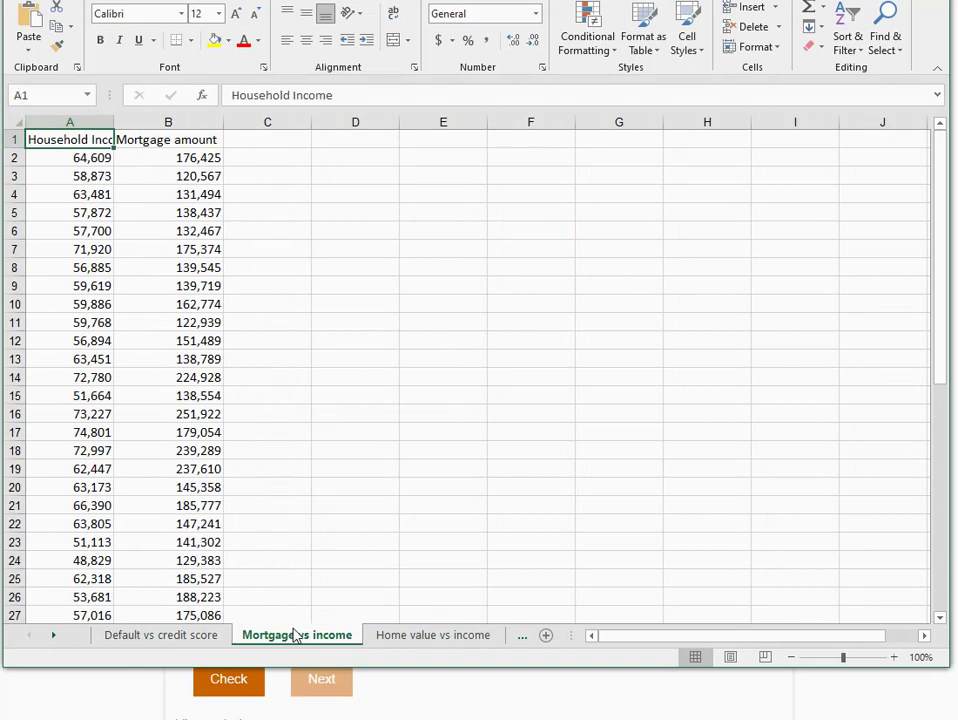
pyautogui.scroll(-10, 121, 260)
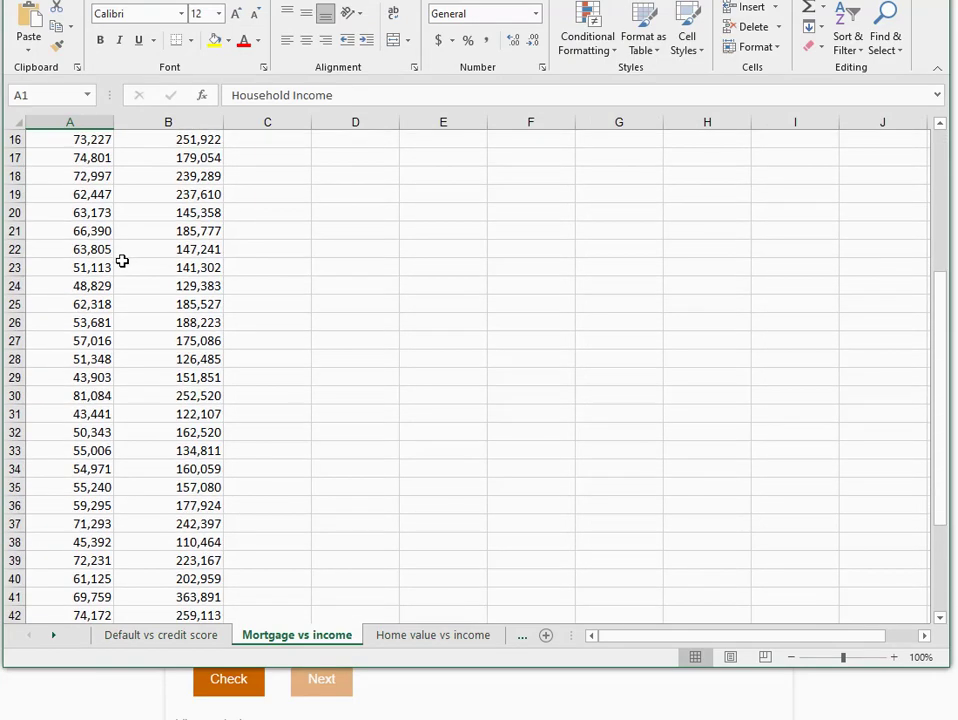
pyautogui.scroll(6, 121, 260)
pyautogui.scroll(4, 121, 260)
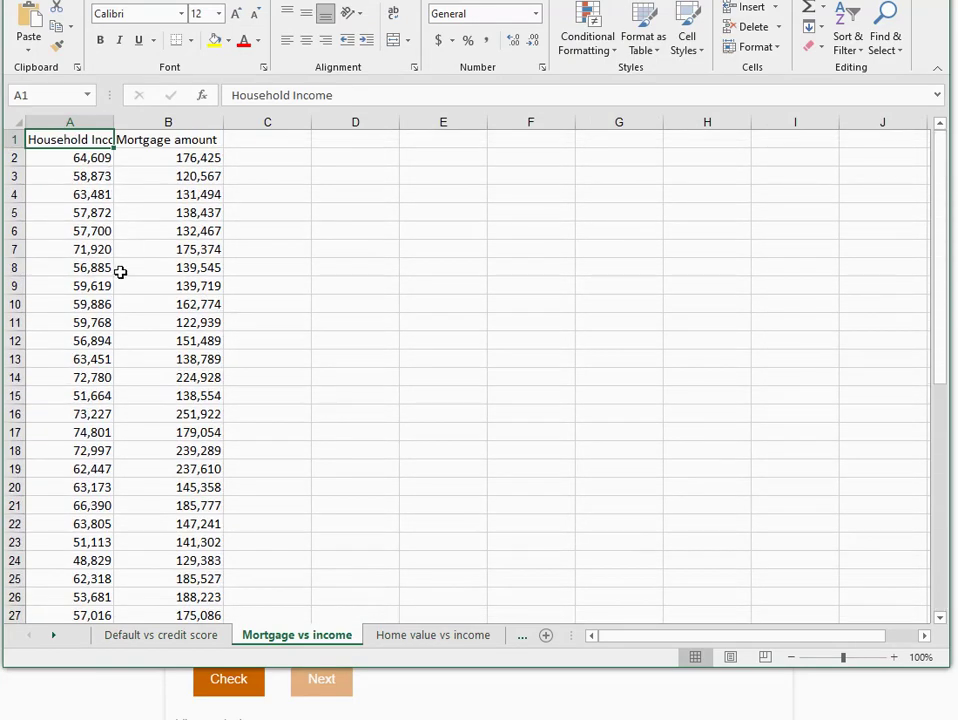
pyautogui.scroll(-6, 124, 268)
pyautogui.scroll(-3, 124, 268)
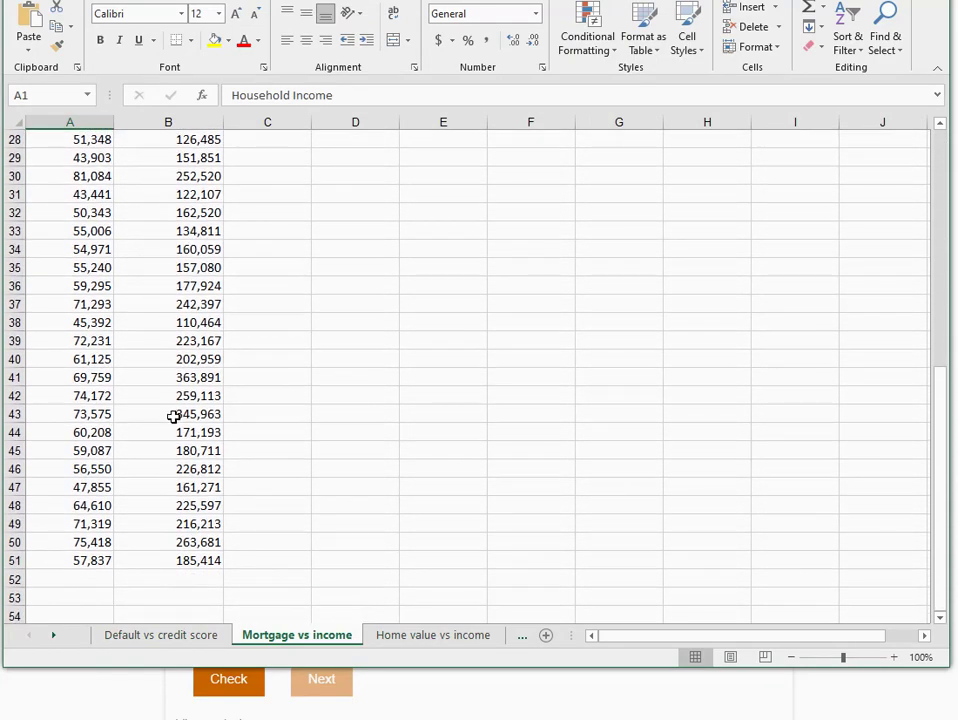
pyautogui.scroll(9, 175, 417)
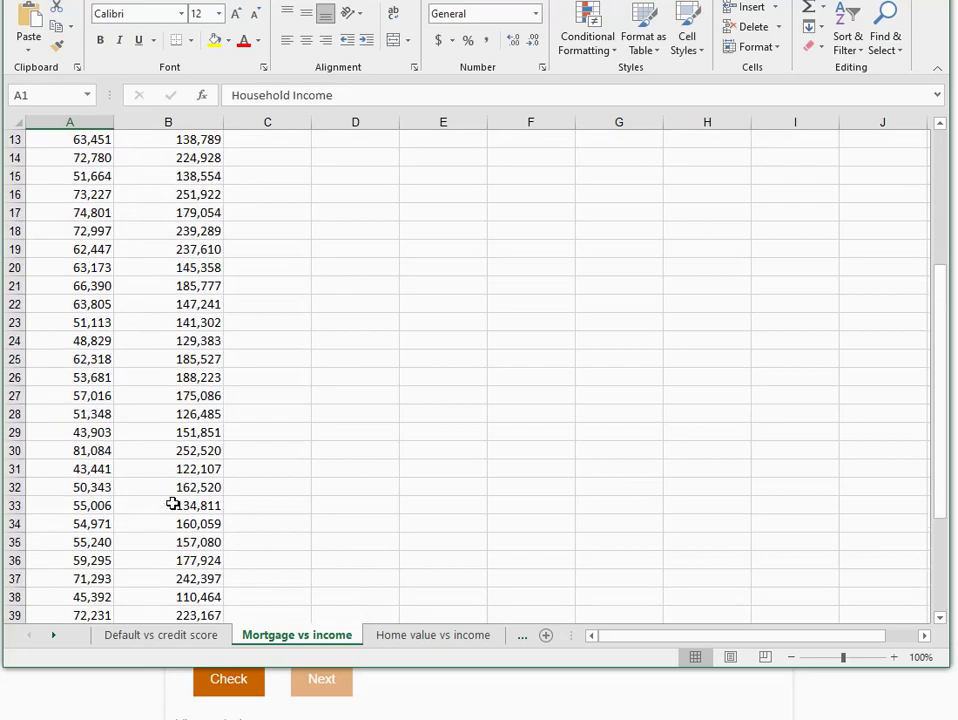
# - Settle on the Home value vs income sheet and select its household income and selling price columns
pyautogui.click(463, 640)
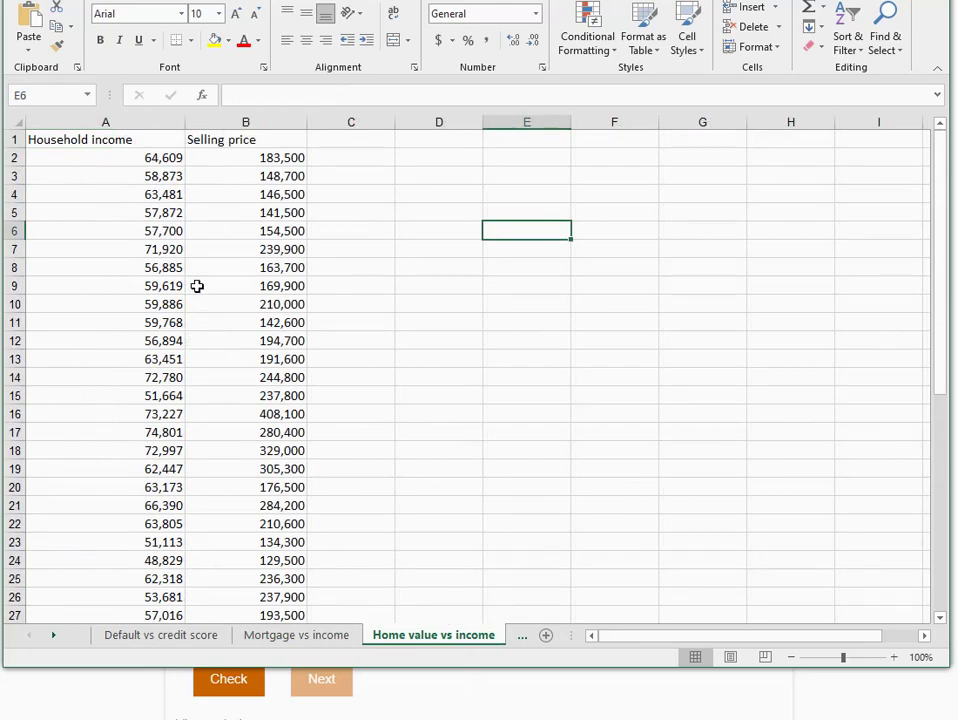
pyautogui.scroll(-4, 237, 285)
pyautogui.scroll(-5, 237, 285)
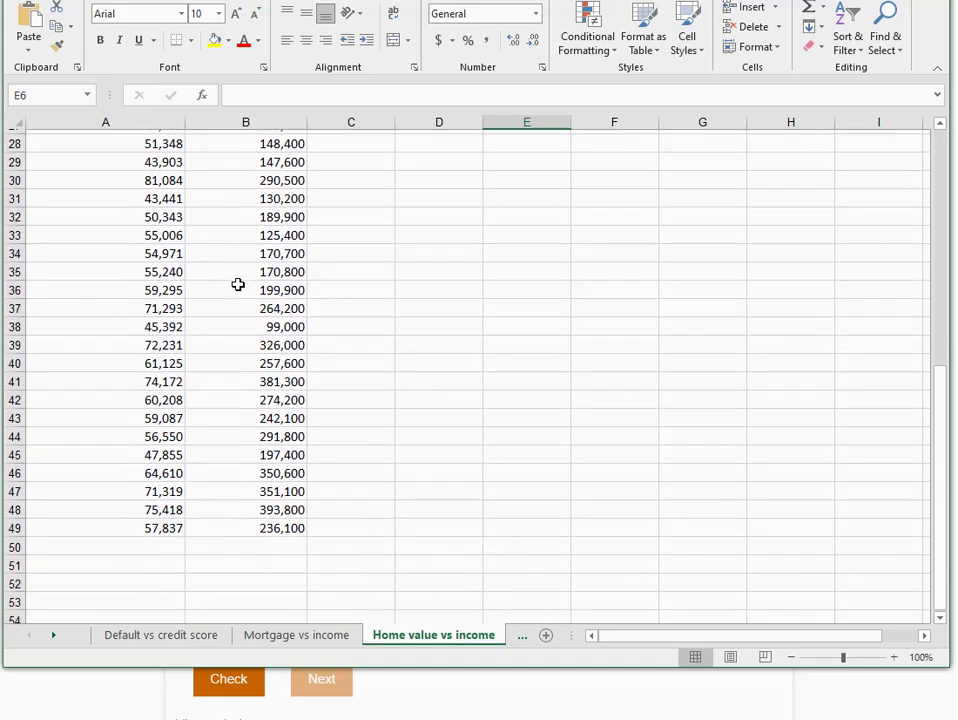
pyautogui.scroll(9, 237, 285)
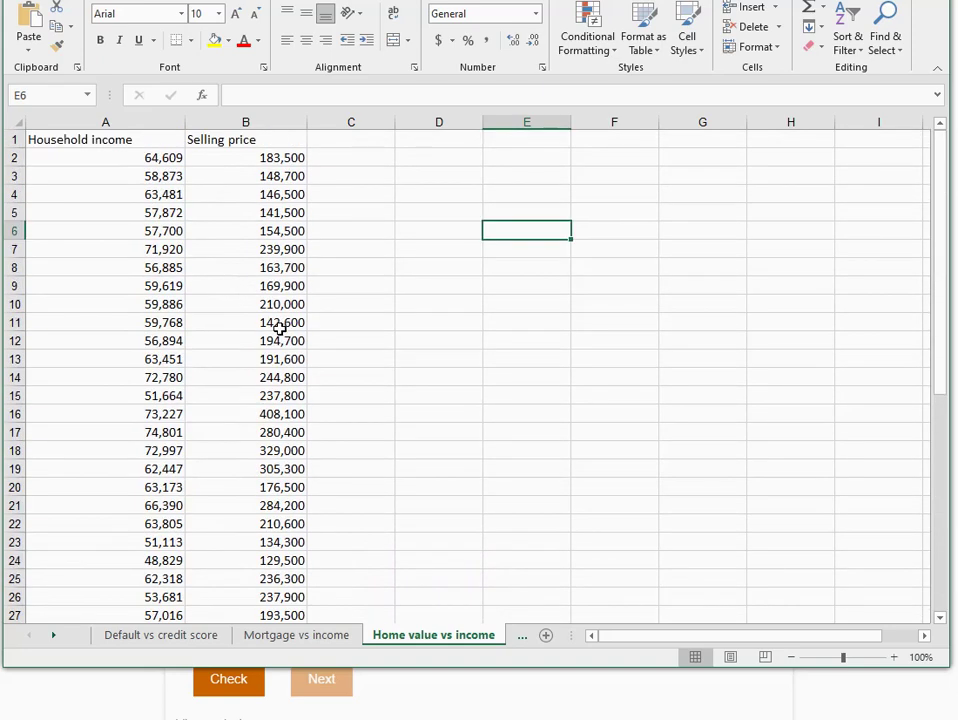
pyautogui.click(53, 636)
pyautogui.click(410, 636)
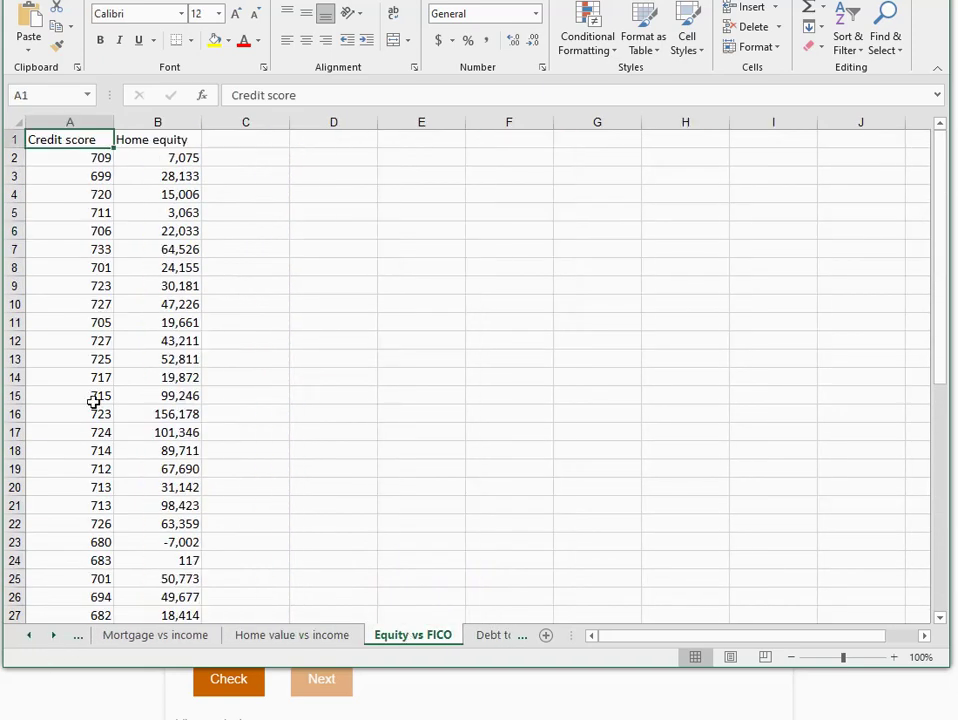
pyautogui.click(496, 636)
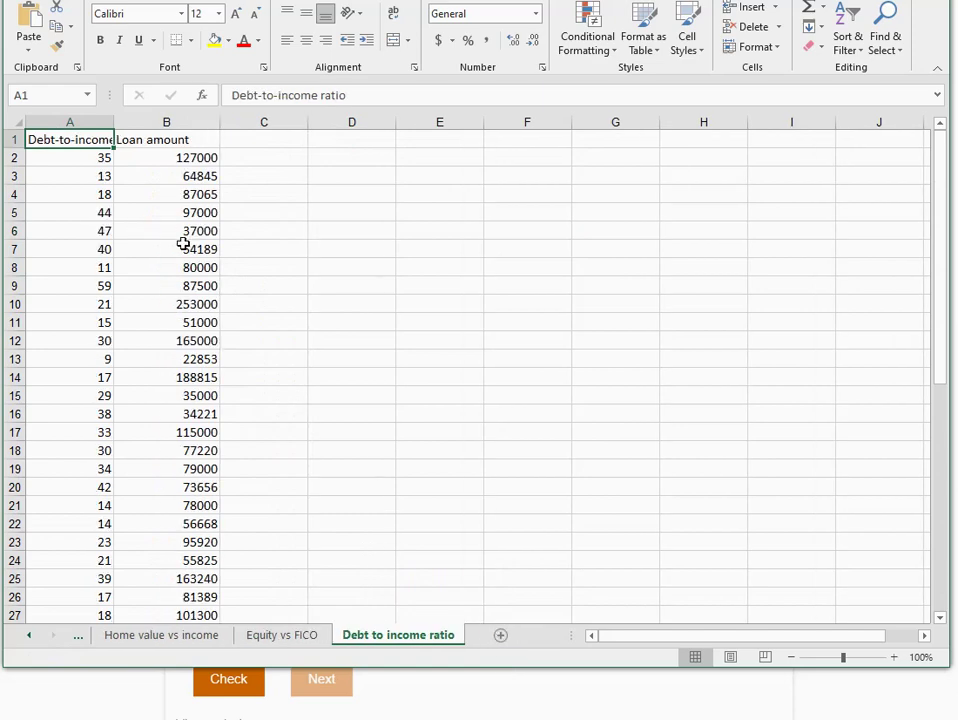
pyautogui.click(31, 637)
pyautogui.click(31, 637)
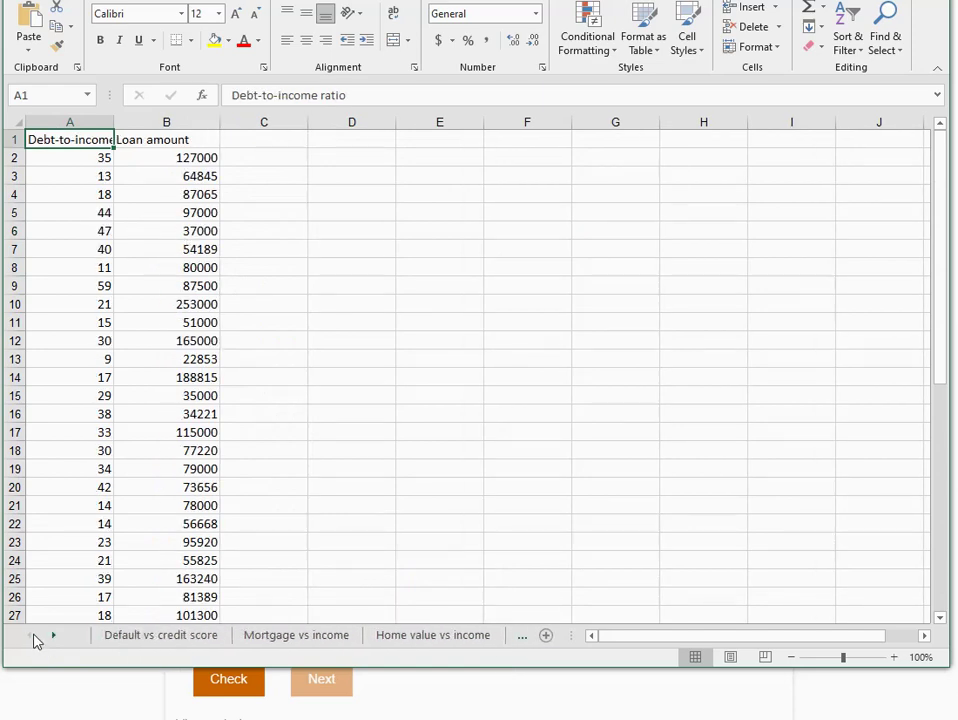
pyautogui.click(416, 637)
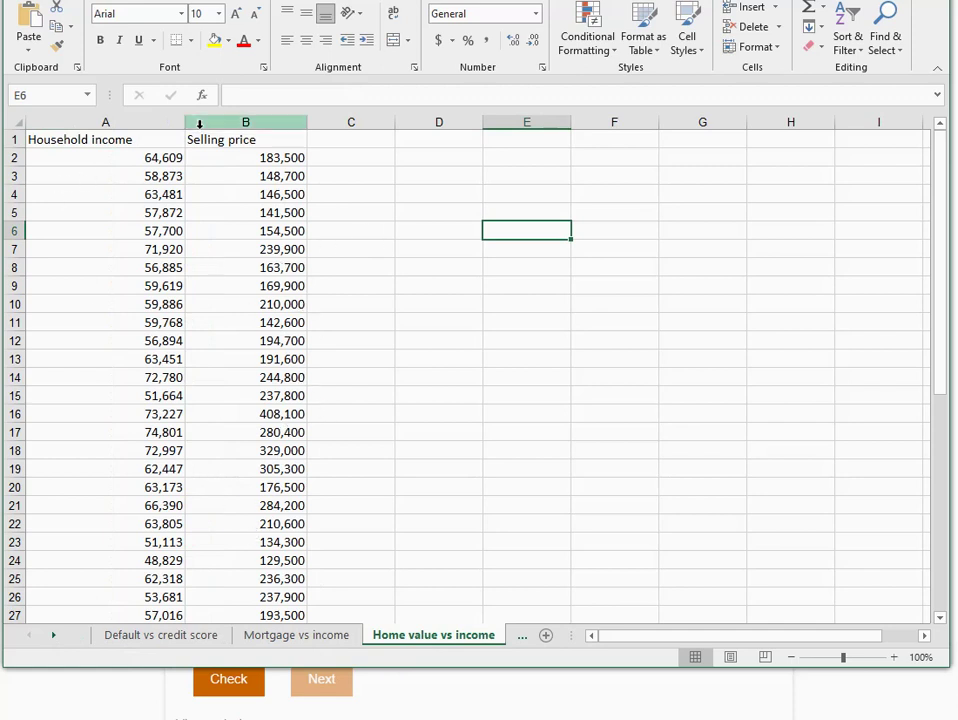
pyautogui.moveTo(165, 121); pyautogui.dragTo(201, 121)
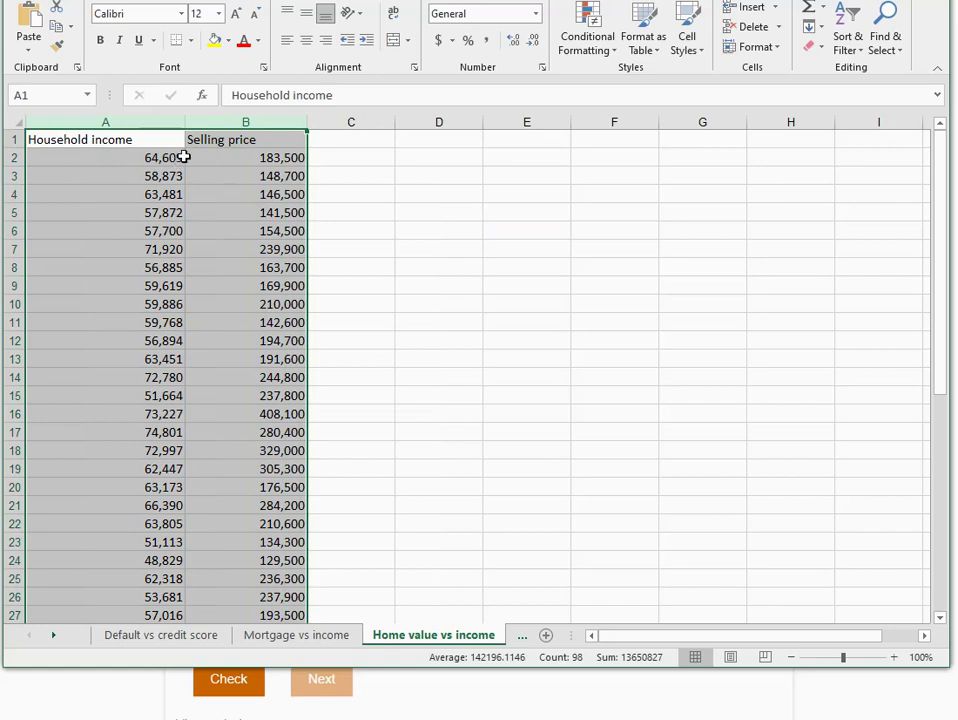
# - Insert the recommended Scatter chart of household income versus selling price from columns A:B
pyautogui.click(100, 0)
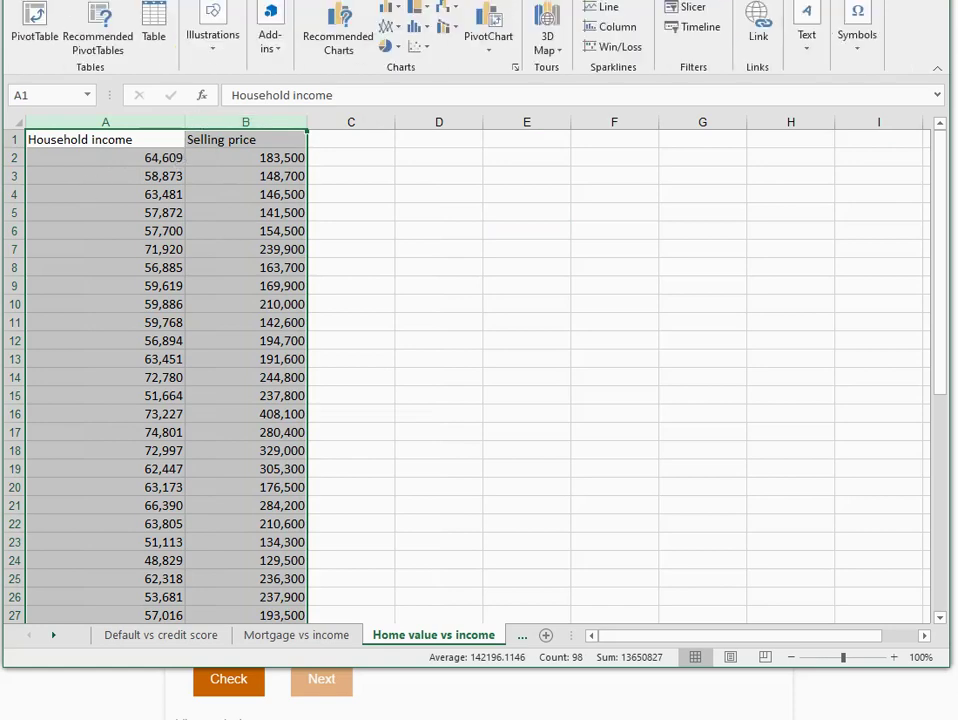
pyautogui.click(517, 68)
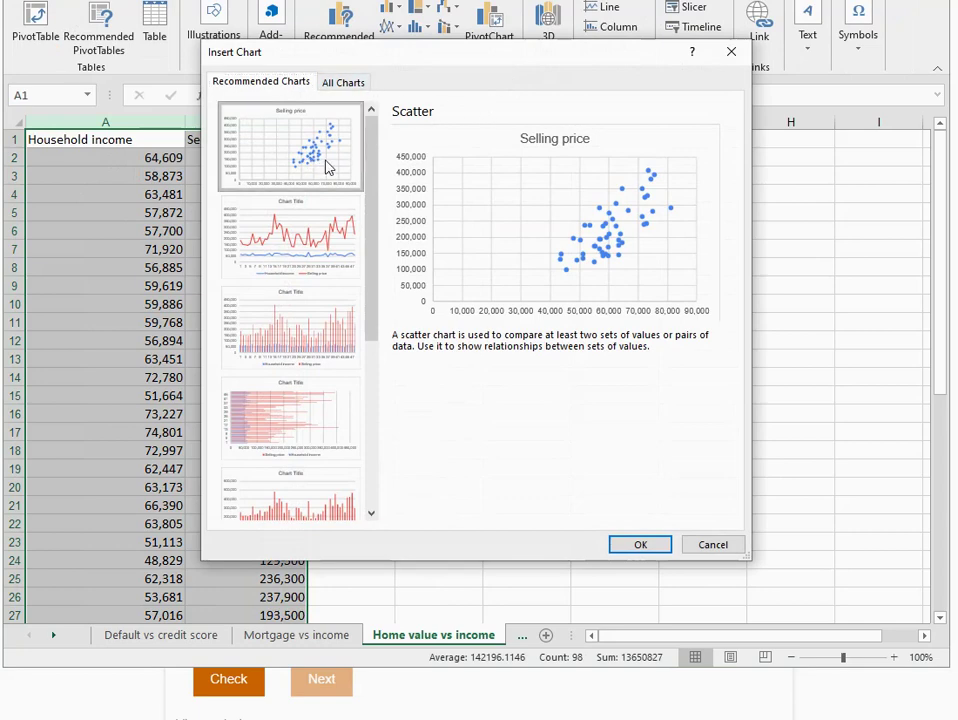
pyautogui.click(640, 545)
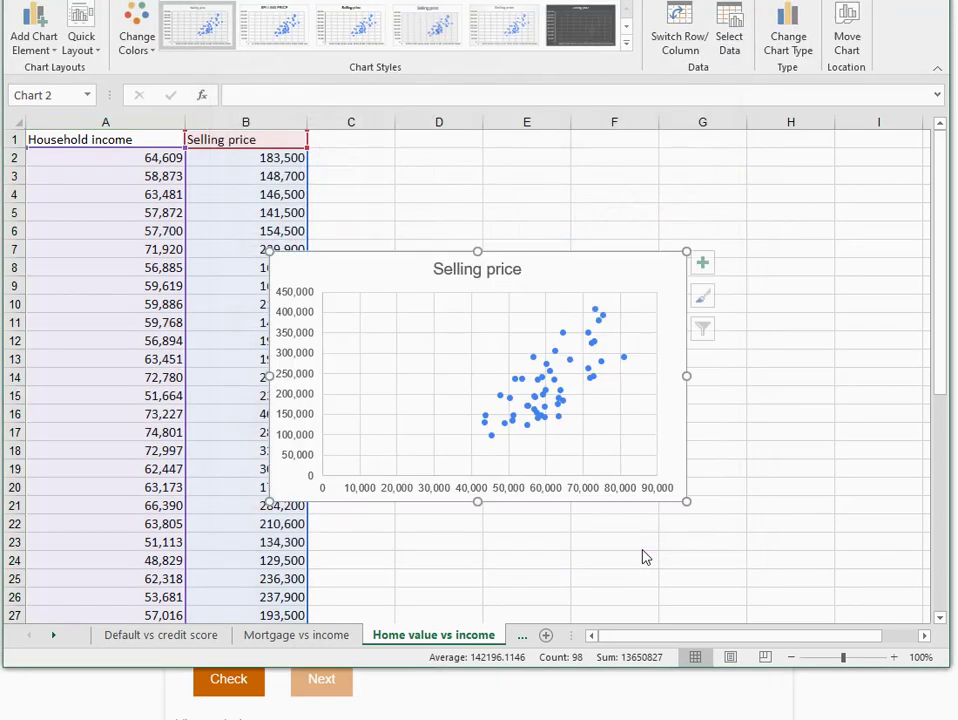
pyautogui.rightClick(463, 490)
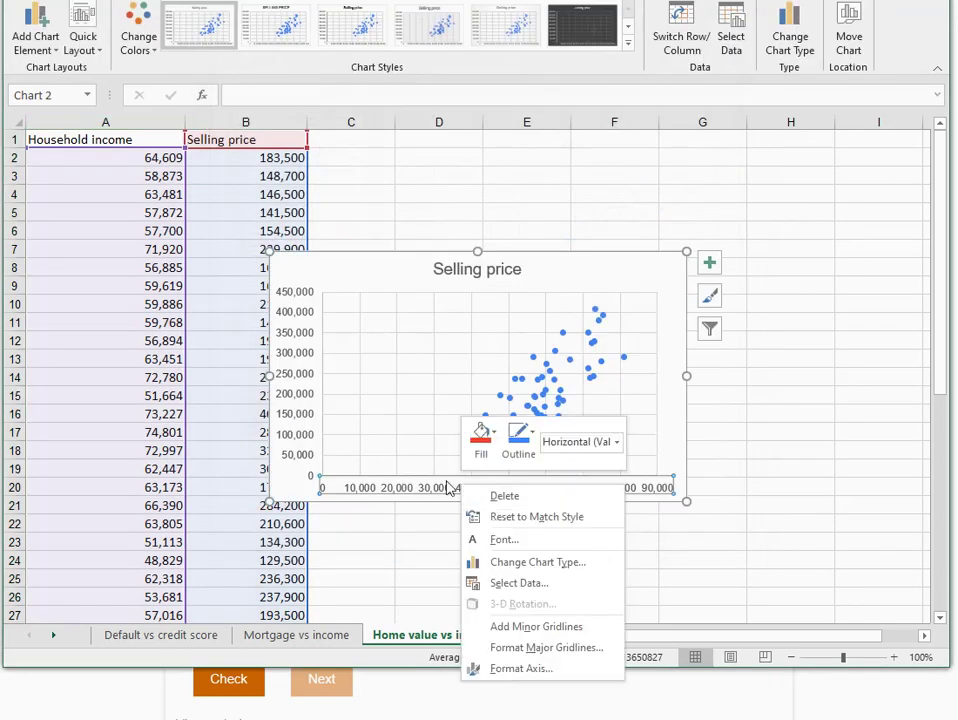
# - Set the horizontal axis minimum bound to 40000
pyautogui.click(510, 669)
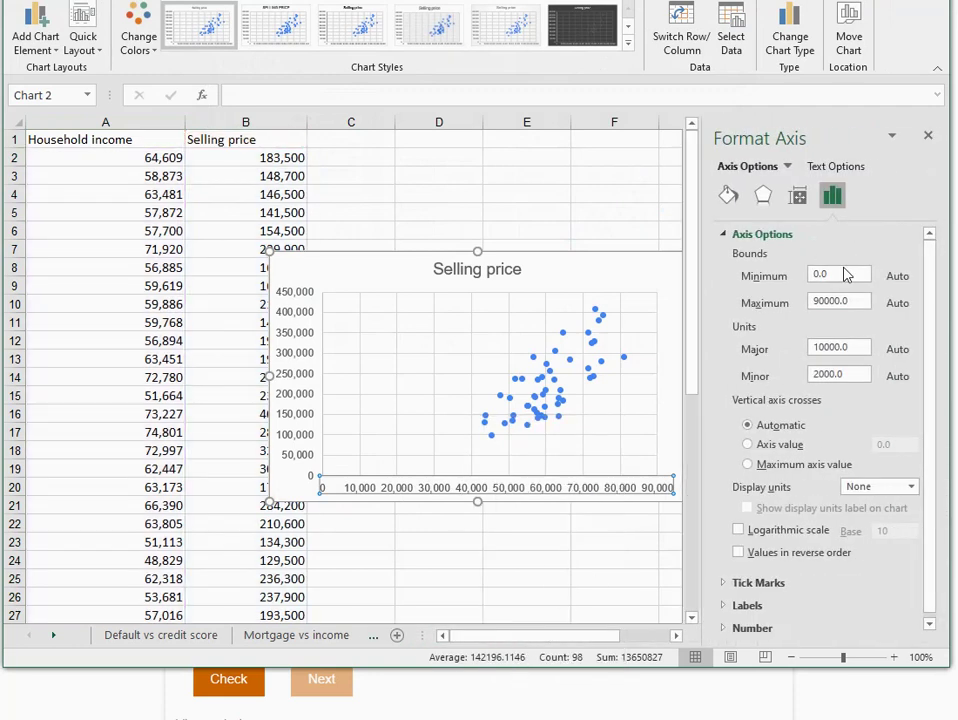
pyautogui.click(840, 276)
pyautogui.write('40000')
pyautogui.press('Return')
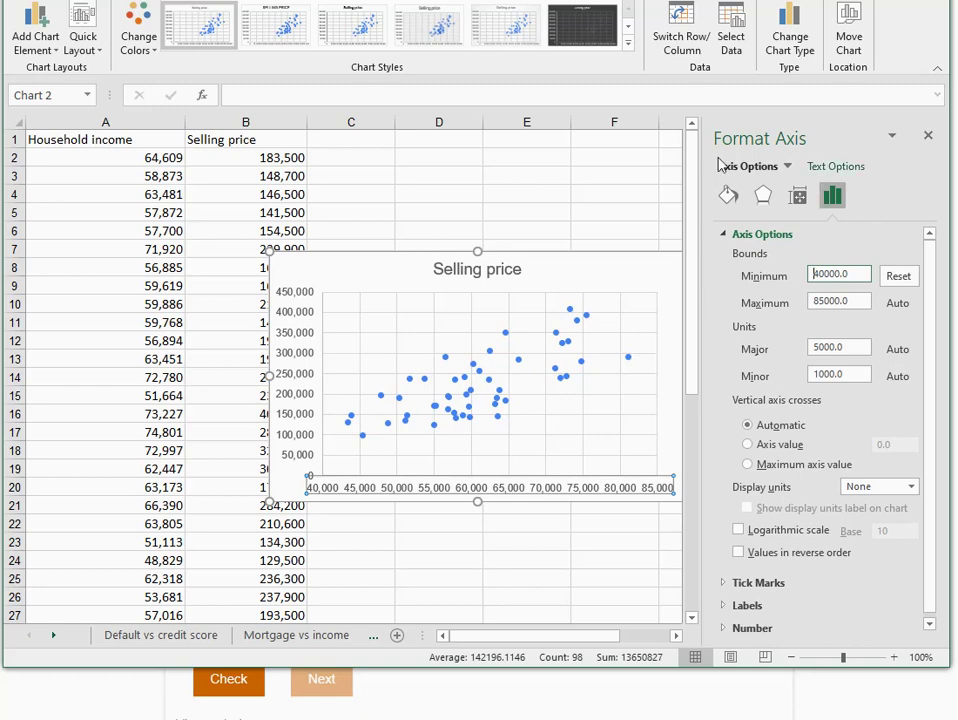
# - Move the chart up beside the data, then return to the zyBooks challenge
pyautogui.click(535, 178)
pyautogui.moveTo(565, 261)
pyautogui.mouseDown()
pyautogui.moveTo(556, 199)
pyautogui.moveTo(600, 176)
pyautogui.mouseUp()
pyautogui.click(929, 136)
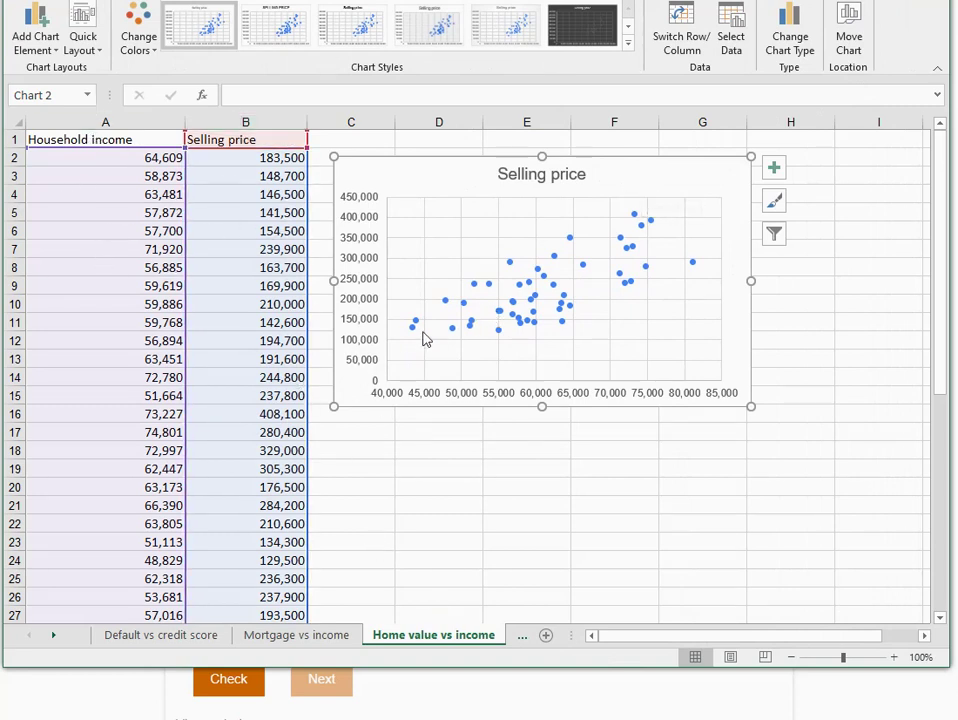
pyautogui.click(478, 695)
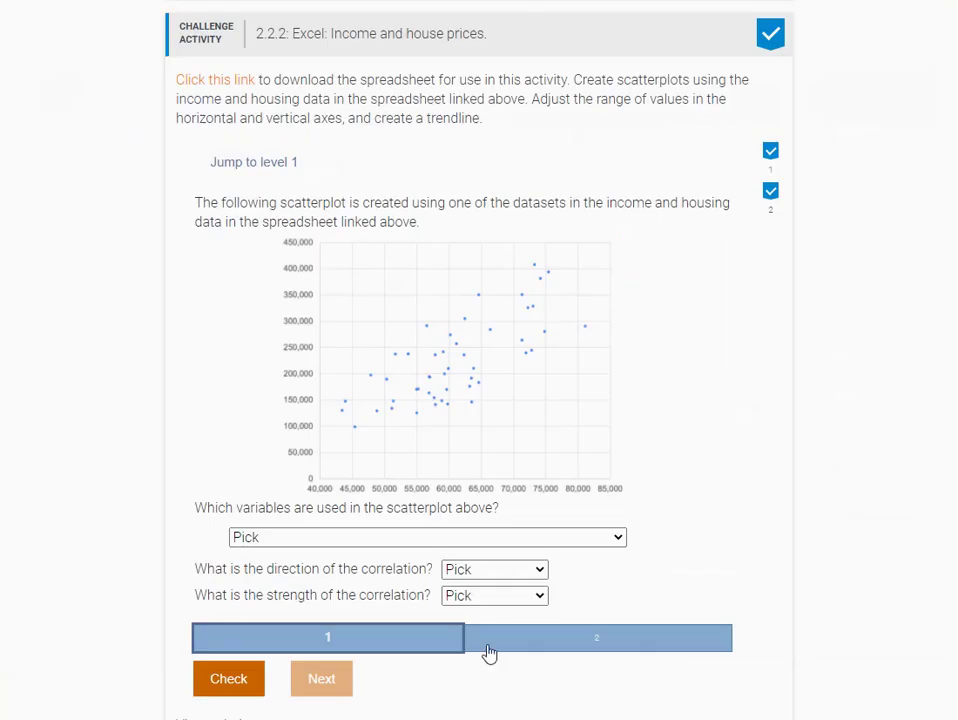
# - Answer level 1 with Selling price and household income, Positive, Moderate, and check it
pyautogui.click(333, 540)
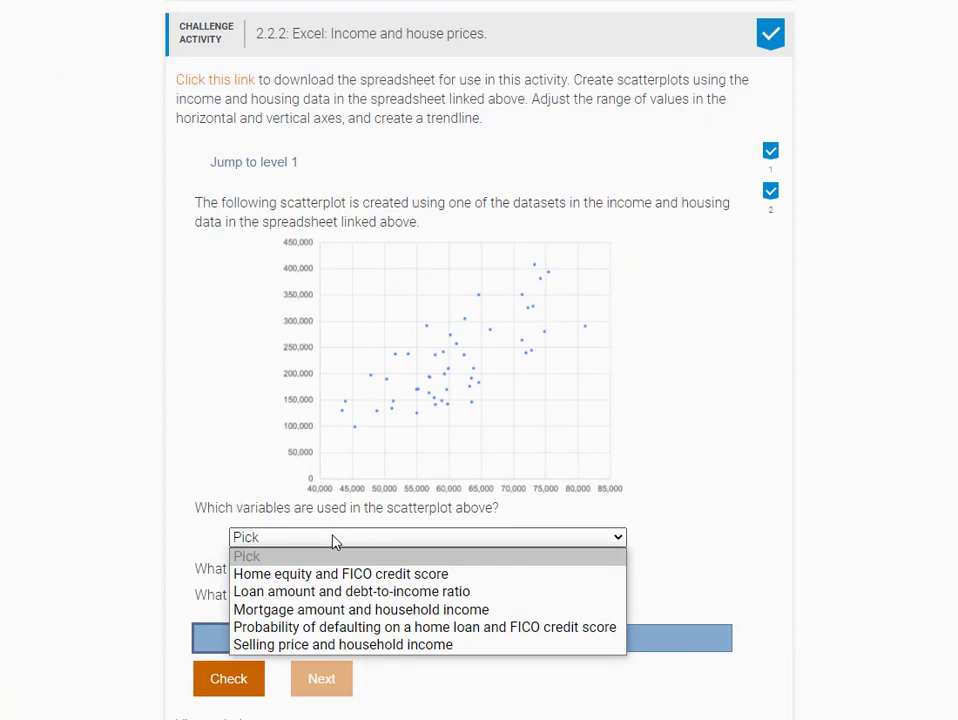
pyautogui.click(323, 644)
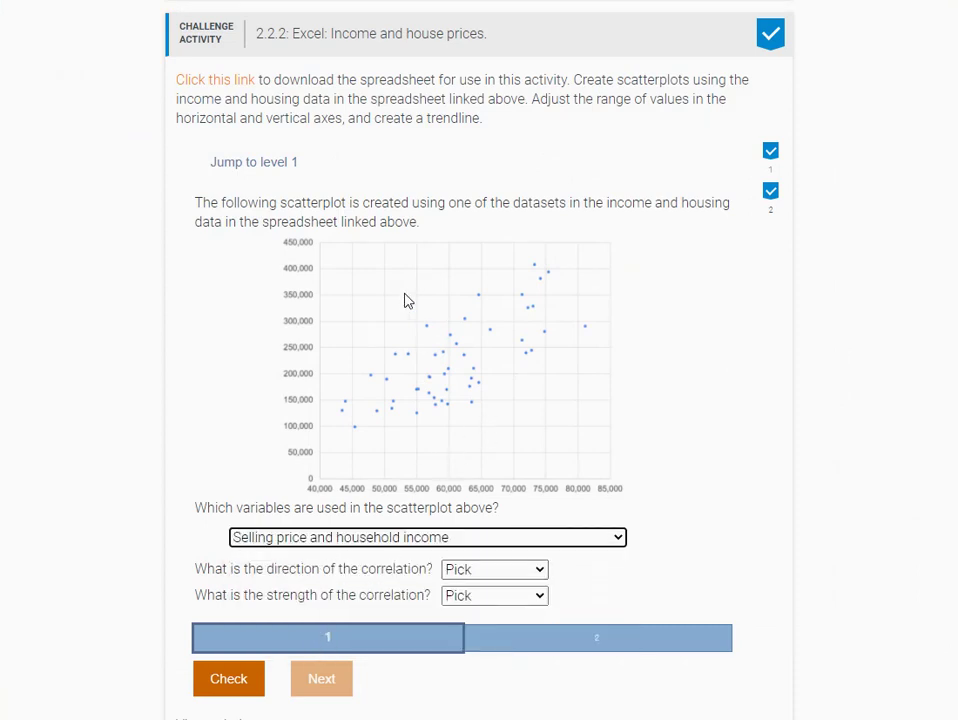
pyautogui.click(466, 571)
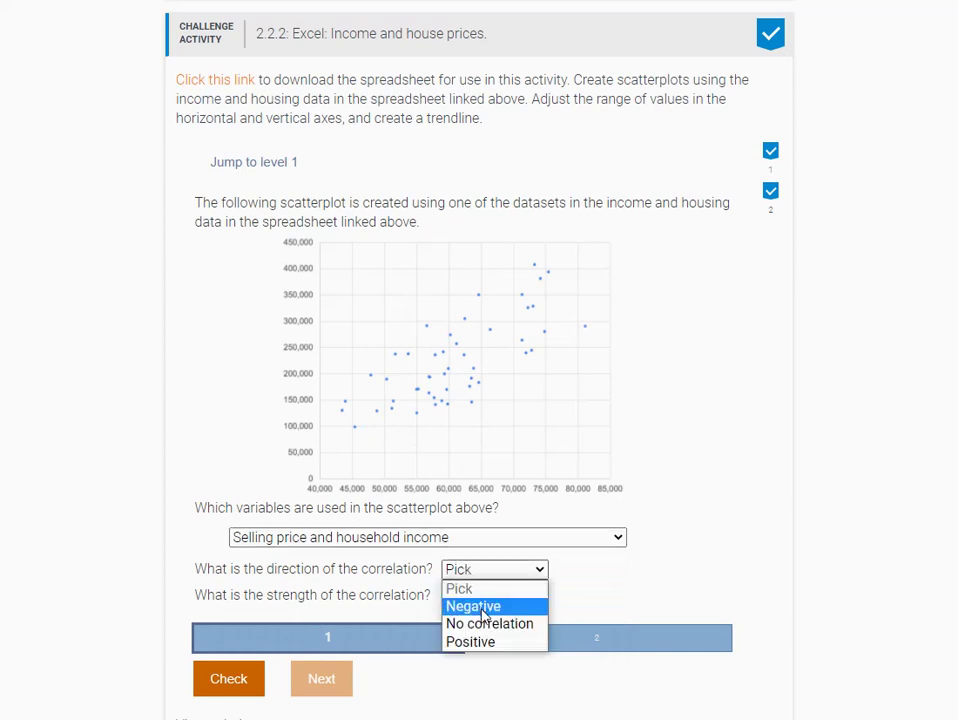
pyautogui.click(477, 644)
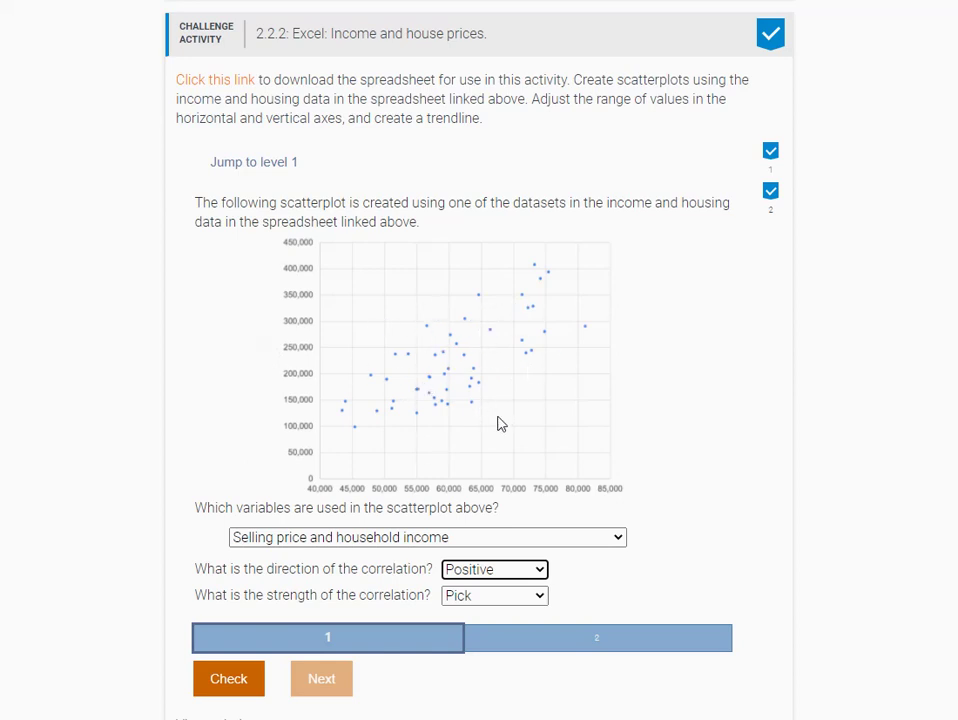
pyautogui.click(462, 600)
pyautogui.click(470, 633)
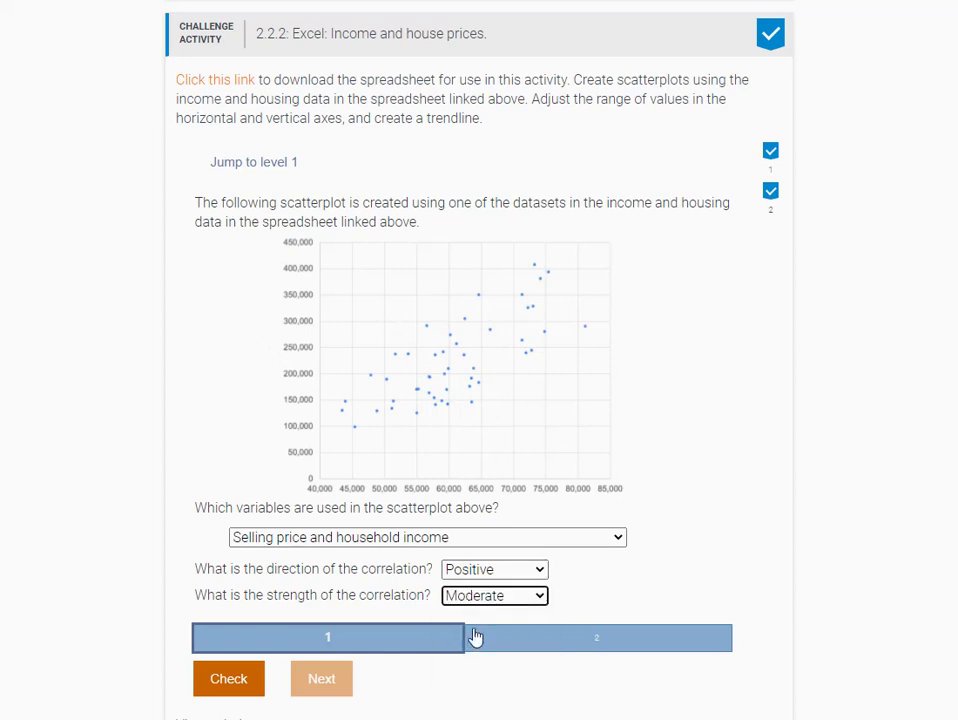
pyautogui.click(227, 679)
pyautogui.scroll(-2, 238, 622)
pyautogui.scroll(-2, 238, 622)
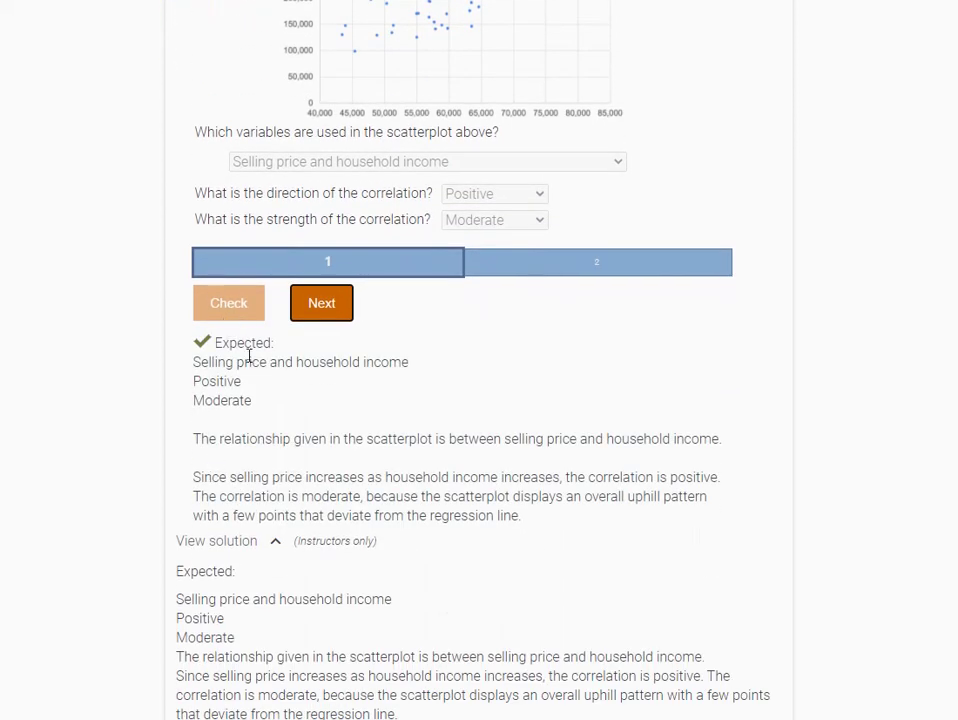
# - Open level 2, the regression question for Ŷ = −0.155X + 112
pyautogui.scroll(4, 520, 602)
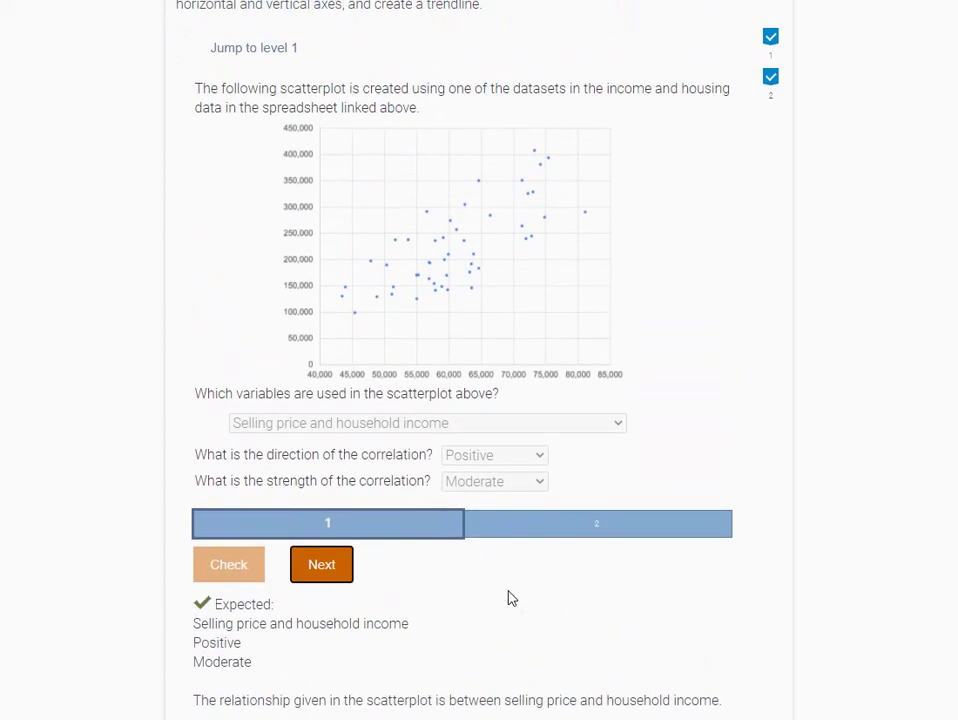
pyautogui.scroll(1, 520, 608)
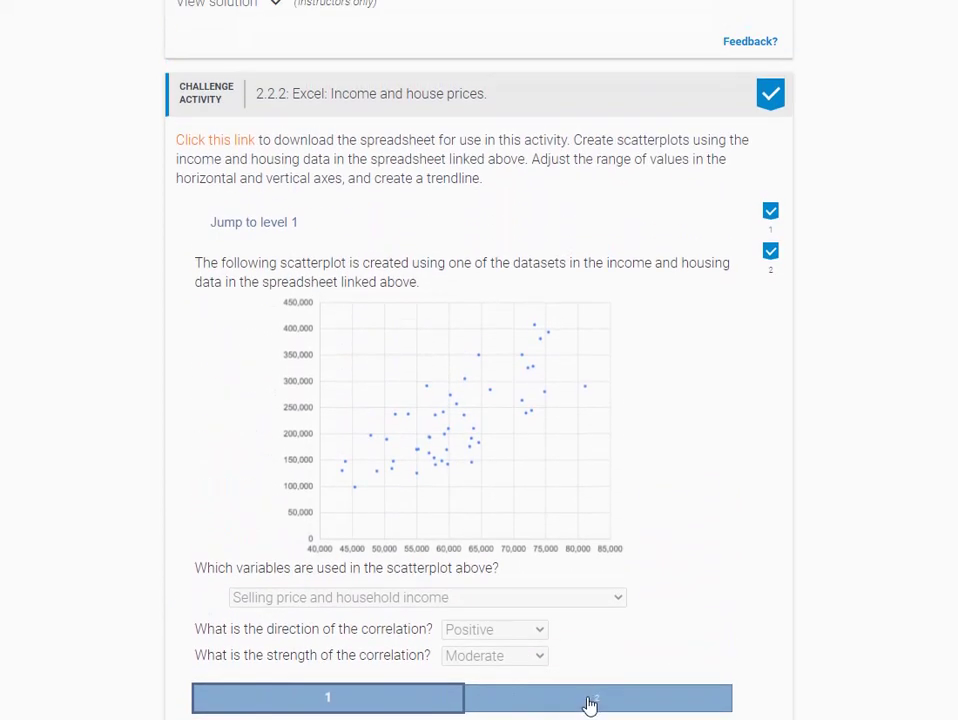
pyautogui.click(590, 705)
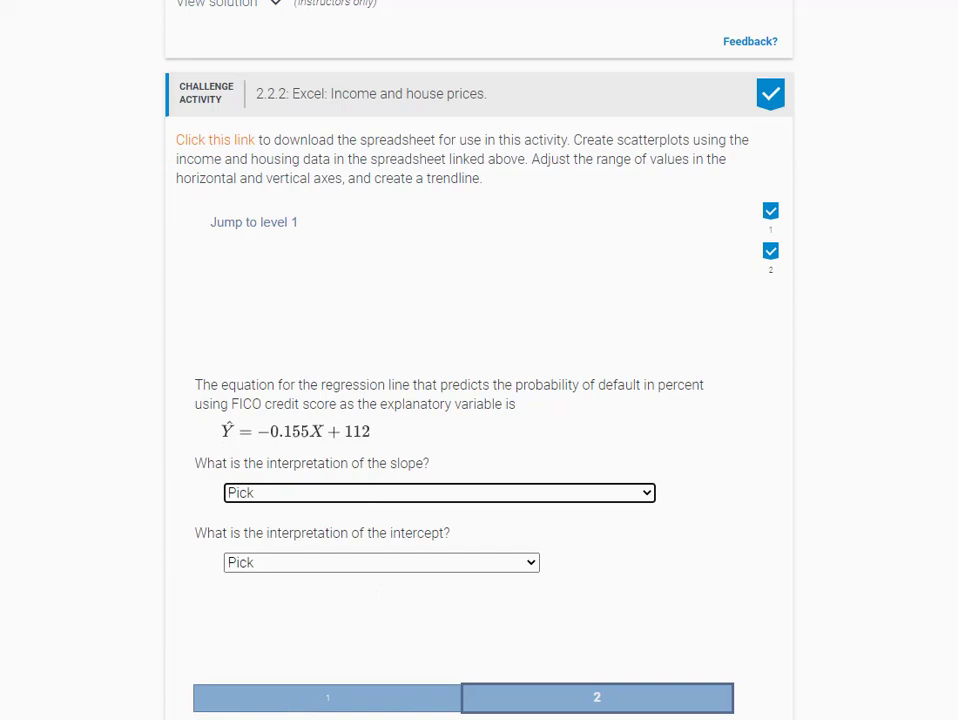
pyautogui.click(332, 703)
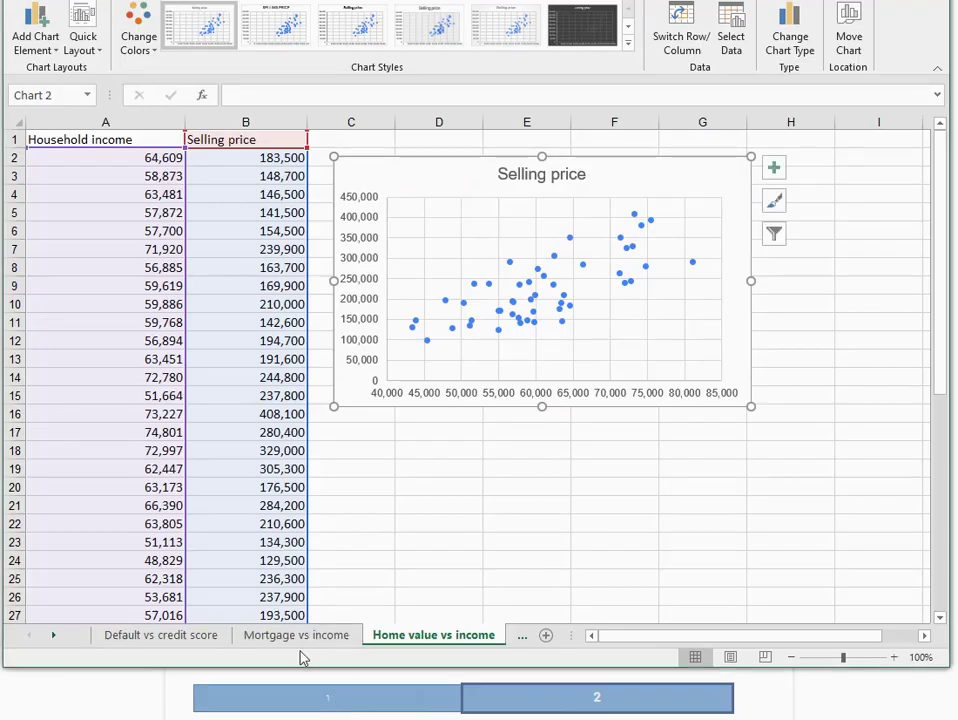
# - View the Default vs credit score data in Excel, then return to the level 2 question
pyautogui.click(145, 636)
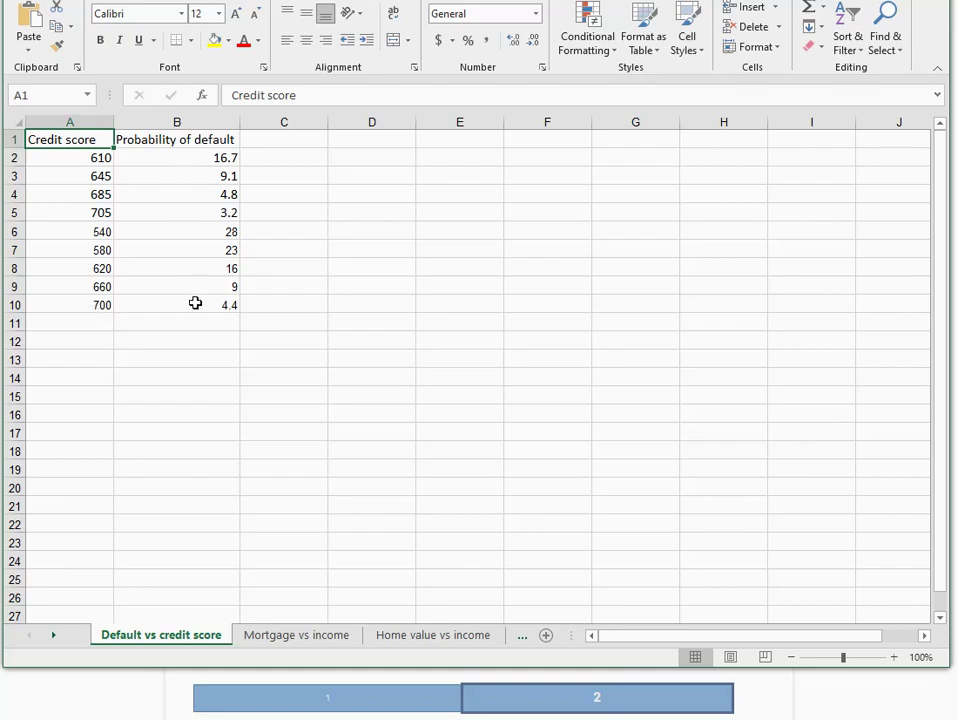
pyautogui.click(138, 712)
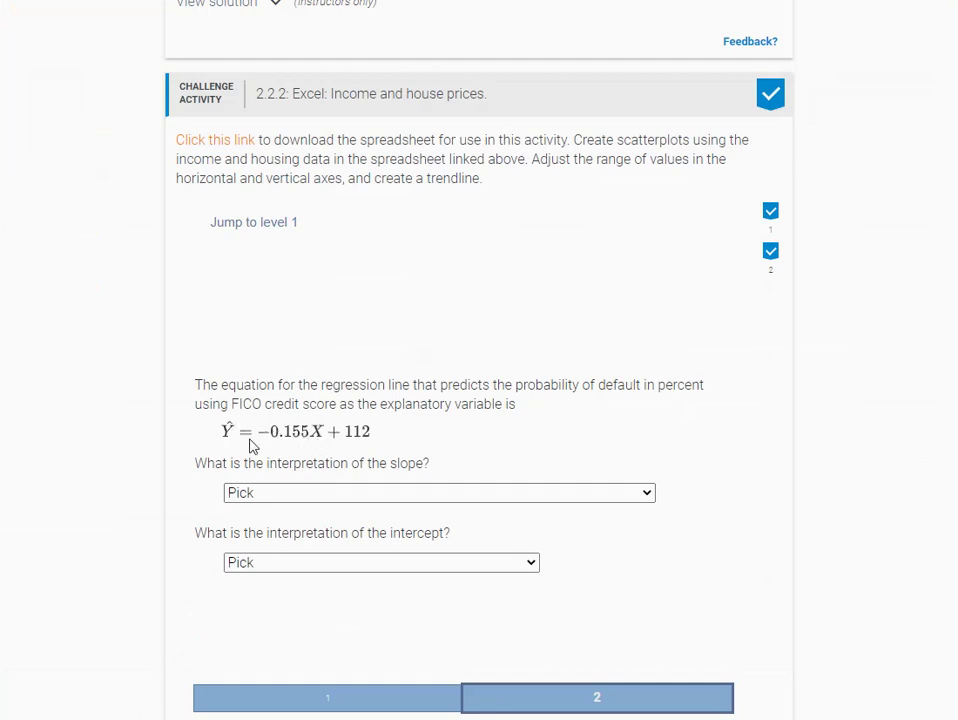
# - Choose 'Decrease in the probability of default as FICO credit score increases' for the slope
pyautogui.click(336, 494)
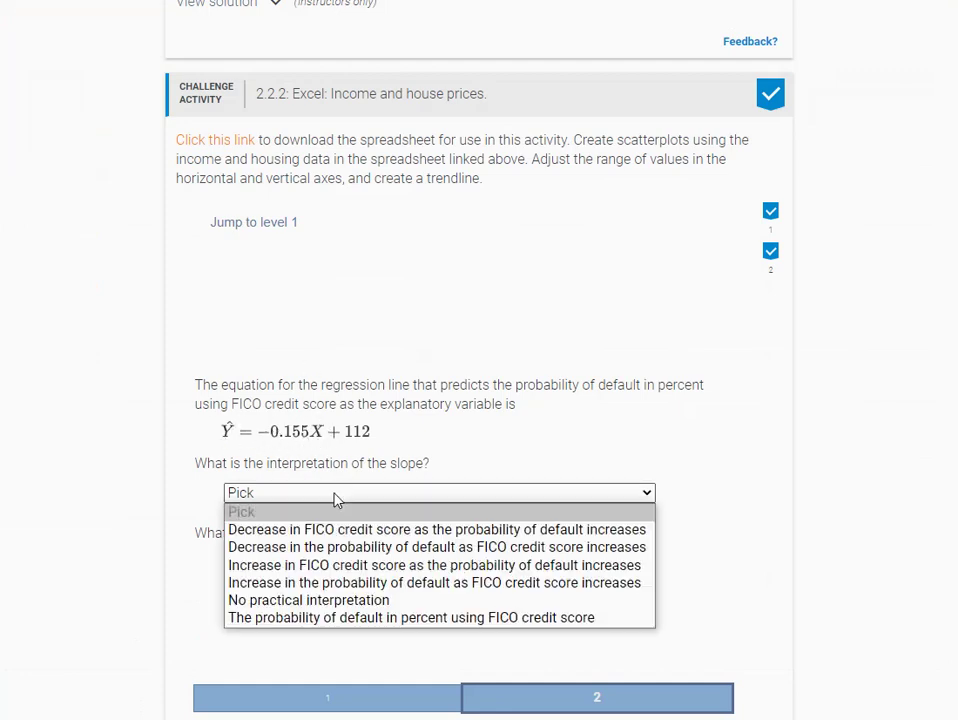
pyautogui.click(341, 554)
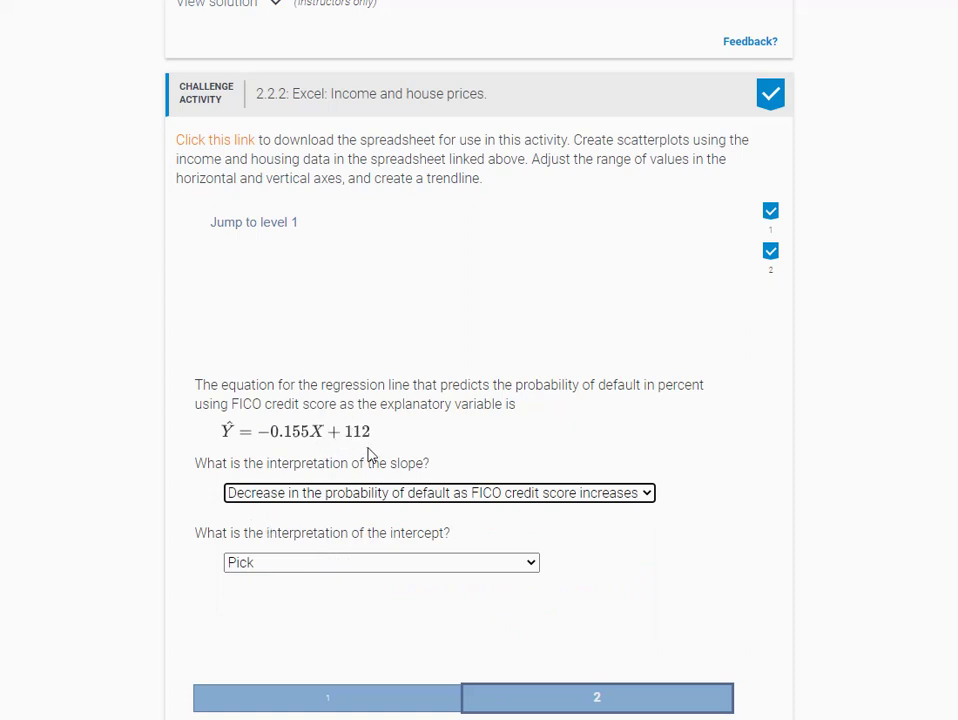
pyautogui.click(359, 682)
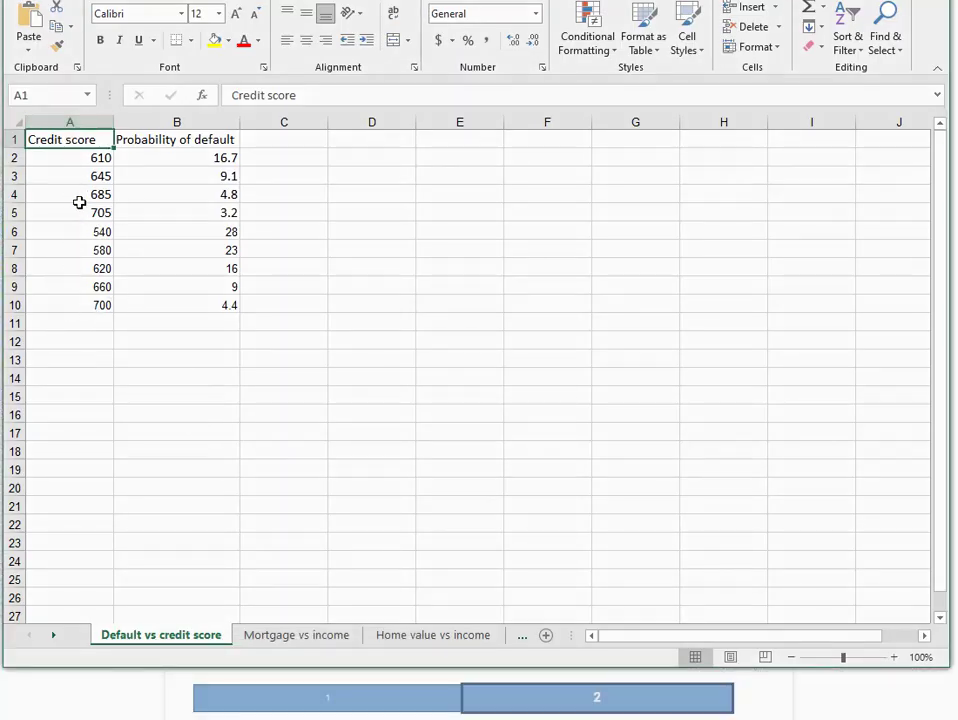
# - Answer the intercept as 'No practical interpretation' and check the level 2 answers
pyautogui.click(122, 690)
pyautogui.click(293, 563)
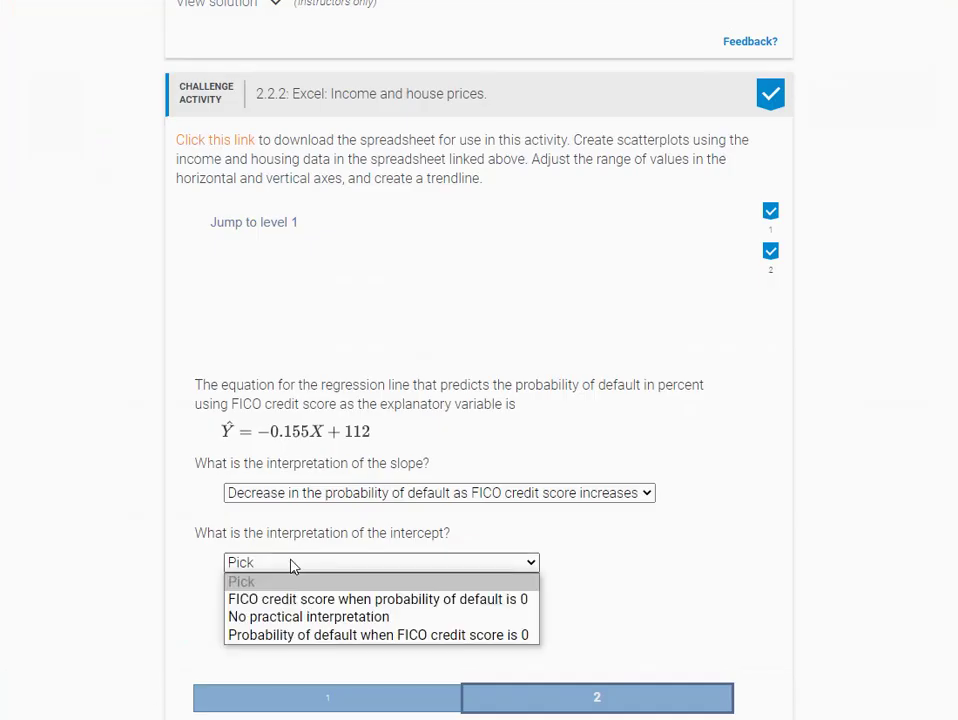
pyautogui.click(293, 617)
pyautogui.scroll(-1, 237, 555)
pyautogui.click(250, 650)
pyautogui.scroll(-5, 200, 530)
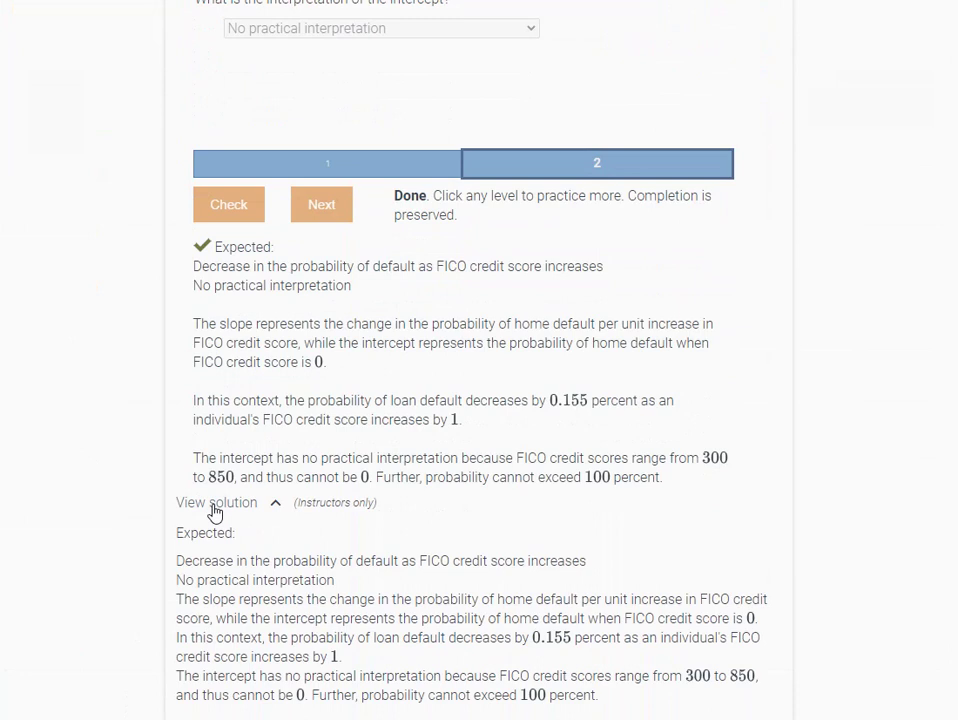
pyautogui.scroll(3, 242, 488)
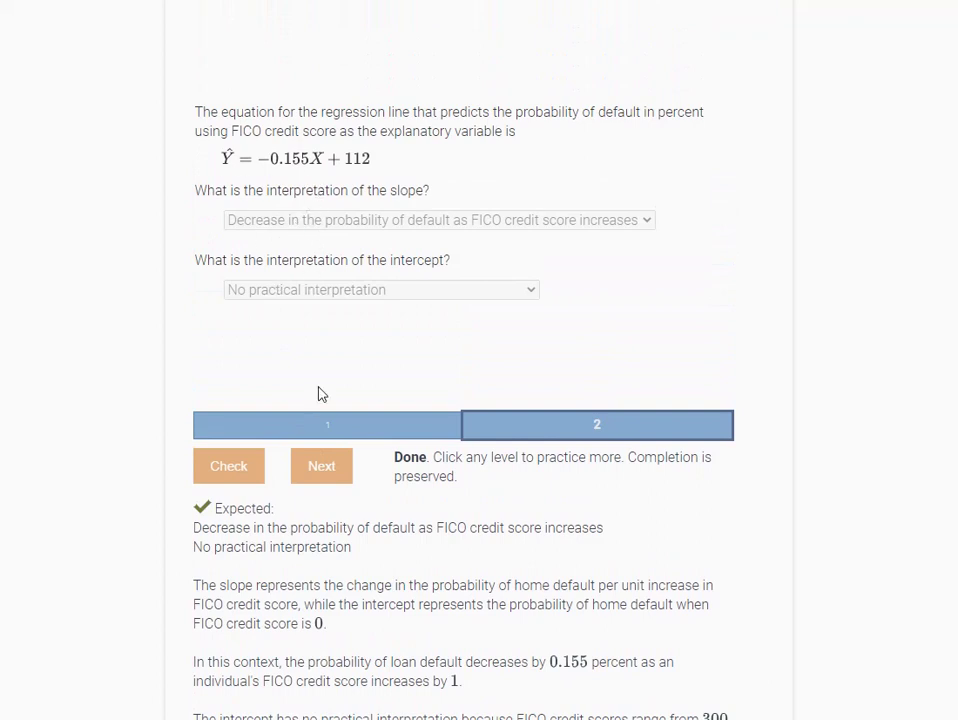
pyautogui.scroll(3, 318, 393)
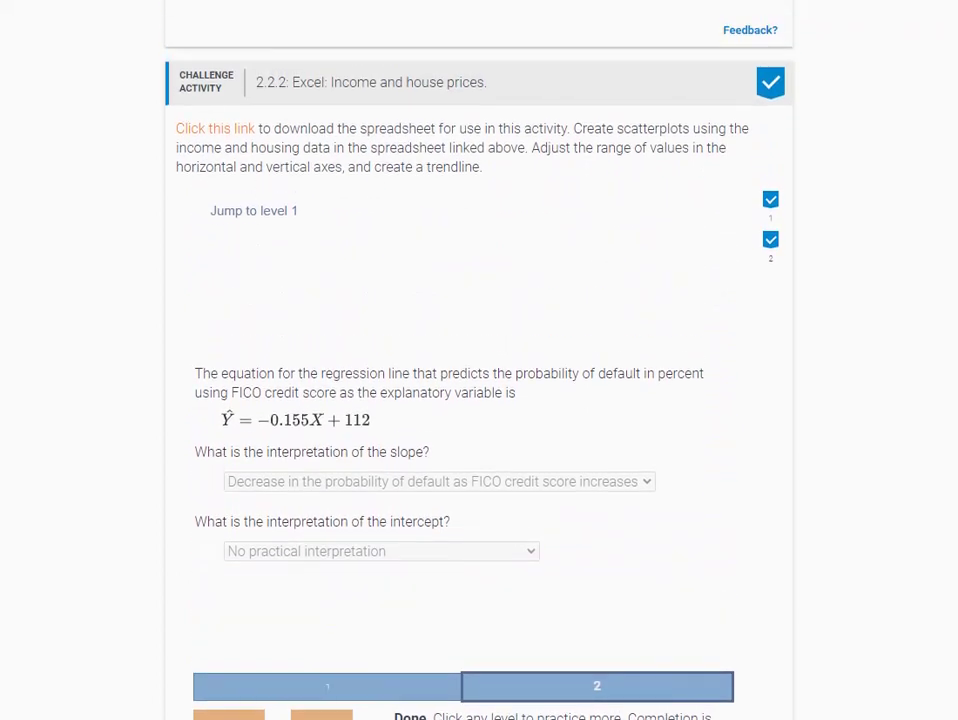